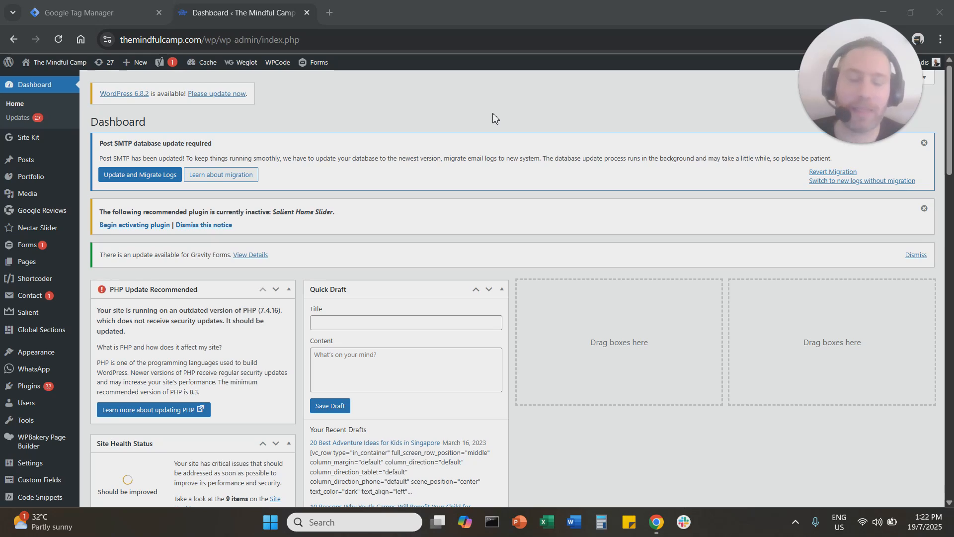
- Open the page for adding new plugins and search it for "headers and footers"
mouse_move(31, 395)
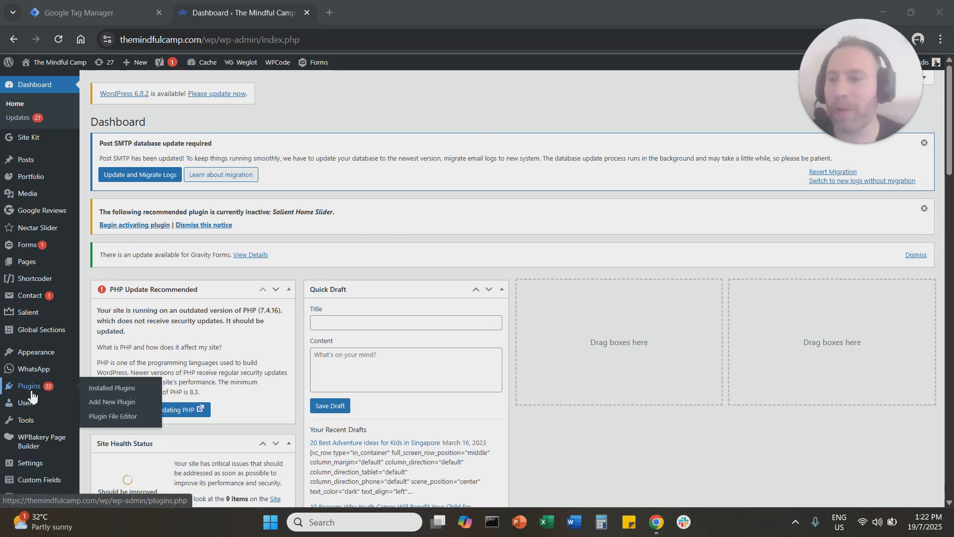
click(112, 402)
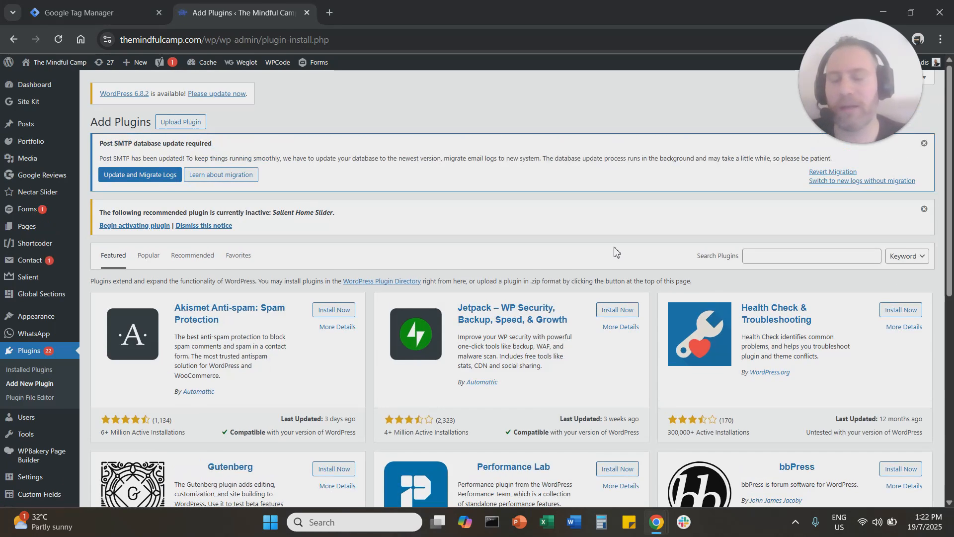
click(758, 252)
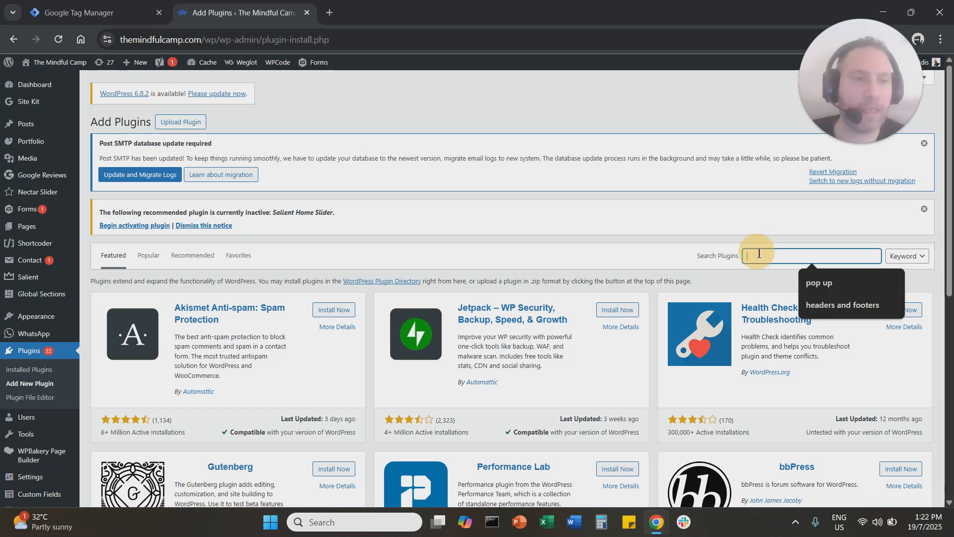
click(808, 304)
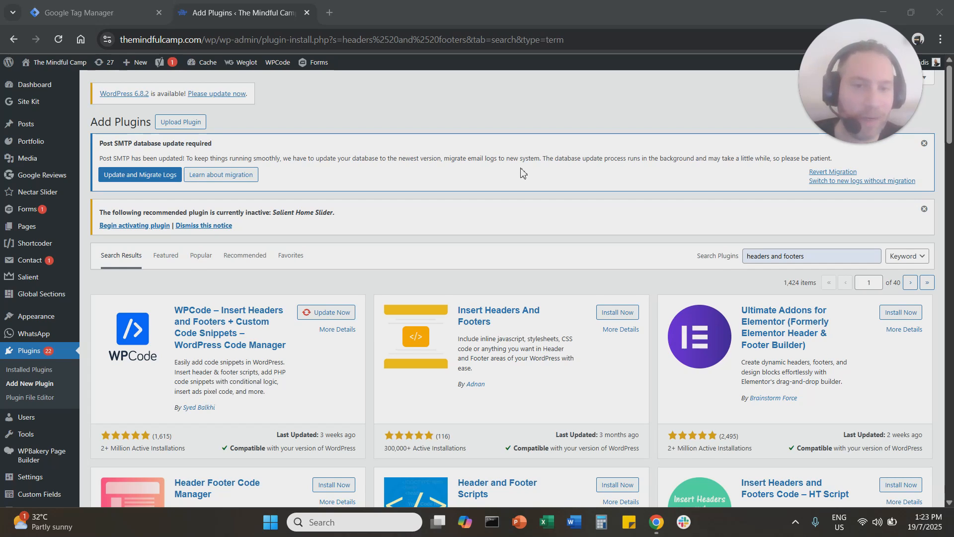
- Install and activate the Insert Headers And Footers plugin from the search results
scroll(520, 188, down, 1)
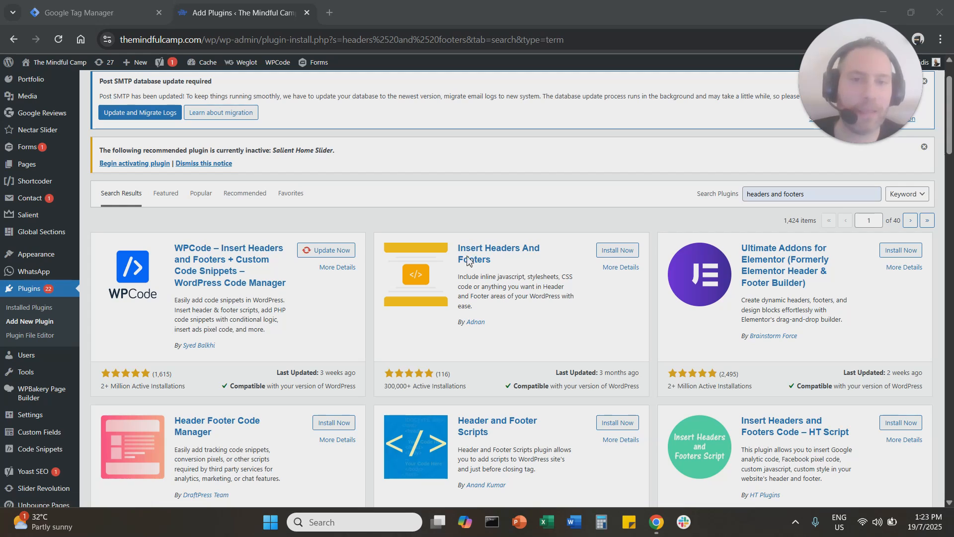
click(628, 252)
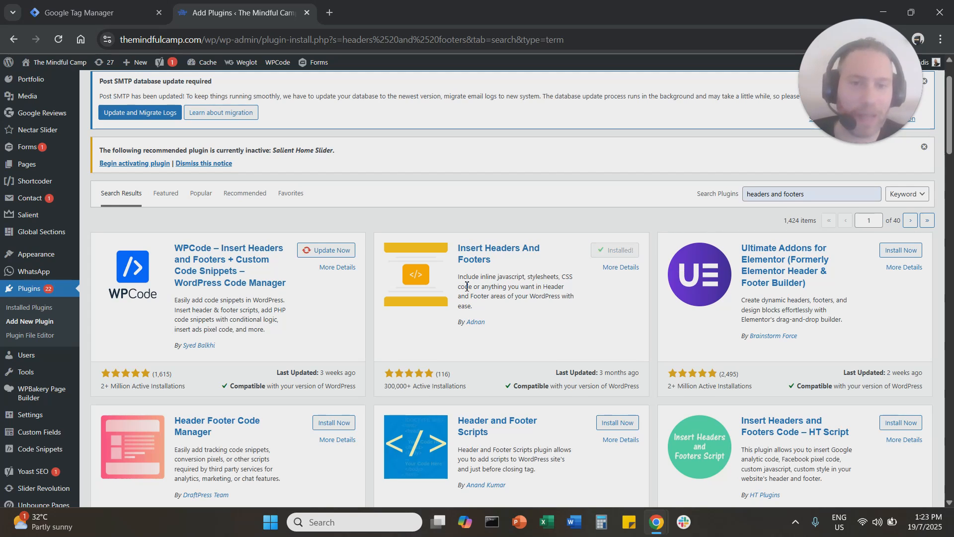
scroll(467, 286, up, 2)
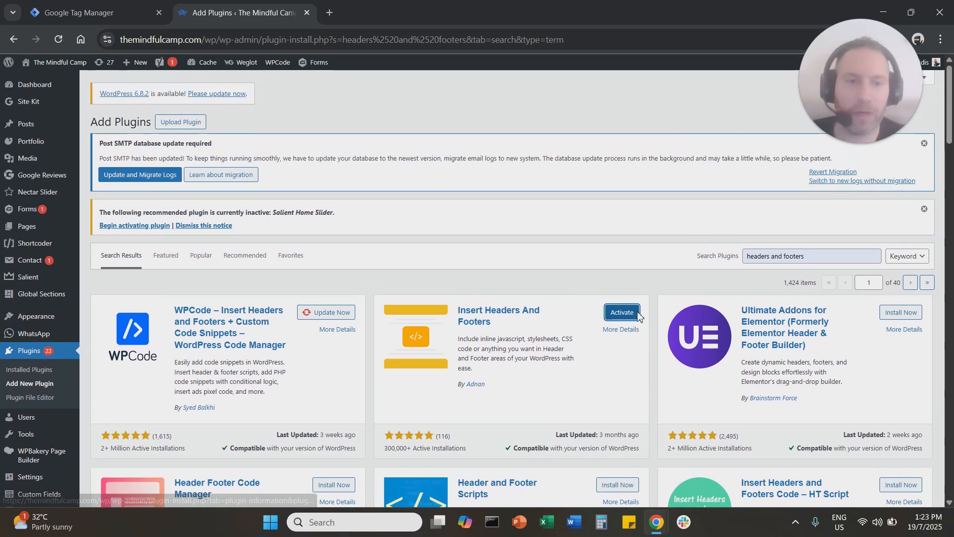
click(621, 312)
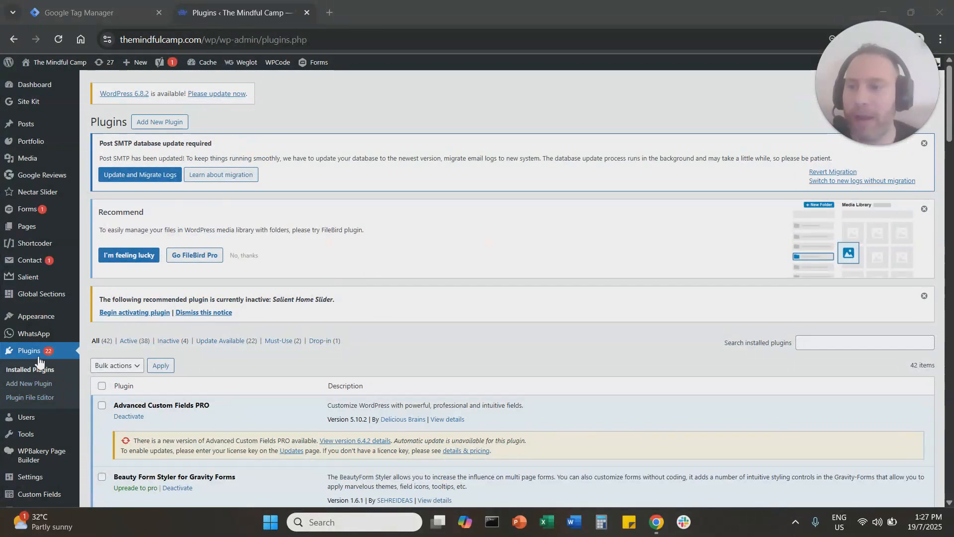
- Open the settings of WP Headers And Footers from the installed plugins list, allowing its data-sharing opt-in
click(39, 368)
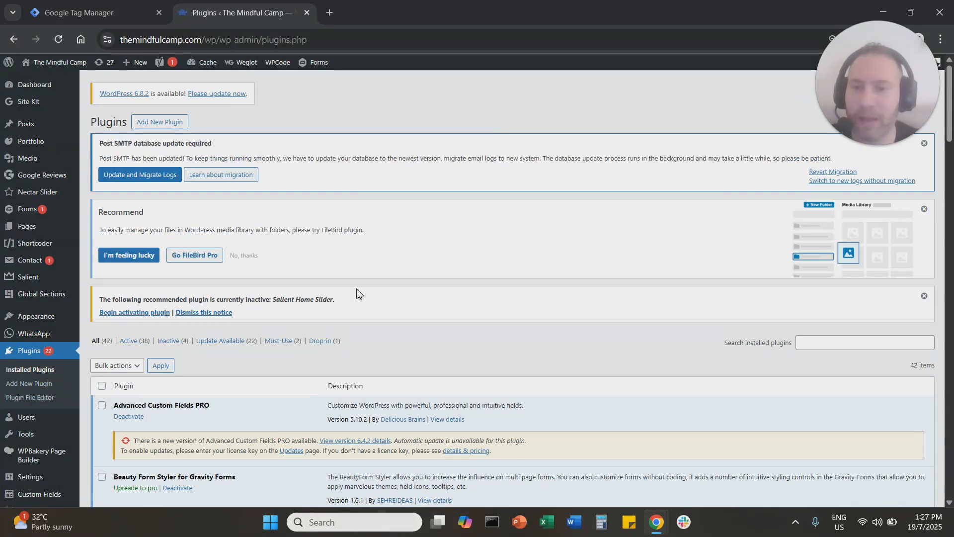
scroll(359, 294, down, 20)
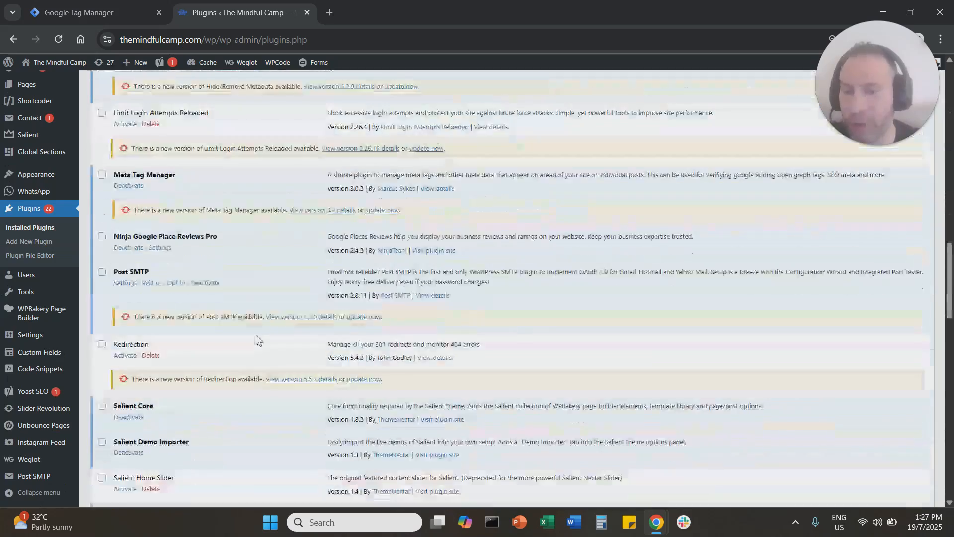
scroll(254, 343, down, 8)
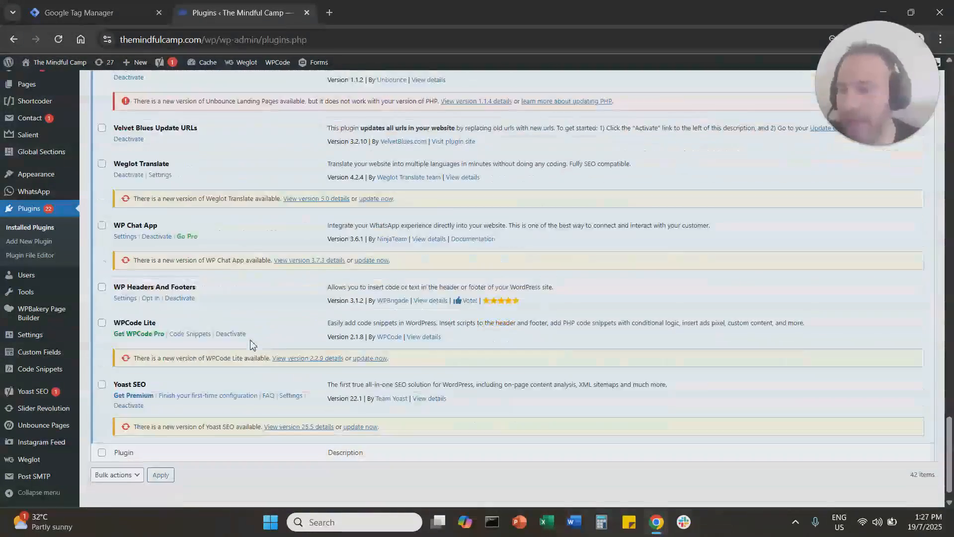
drag(117, 265, 196, 265)
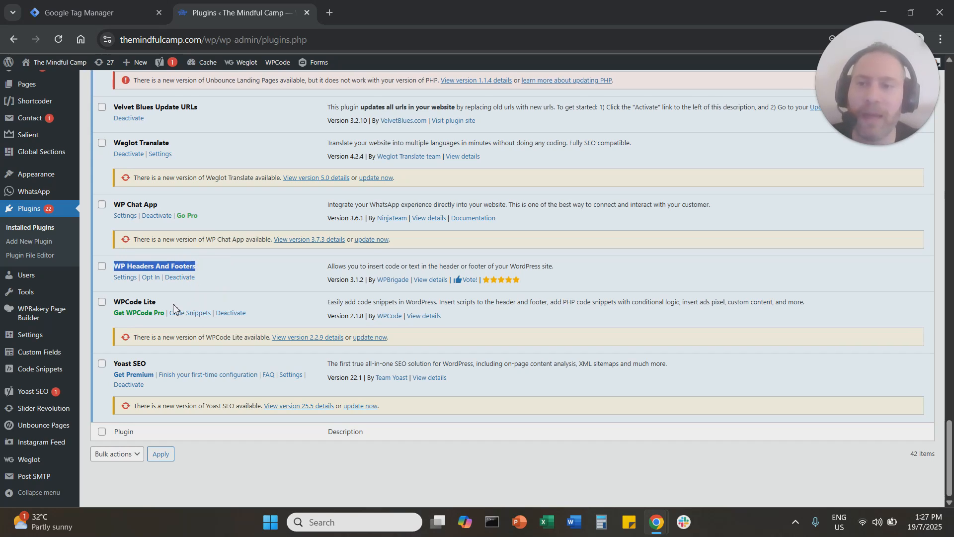
click(128, 279)
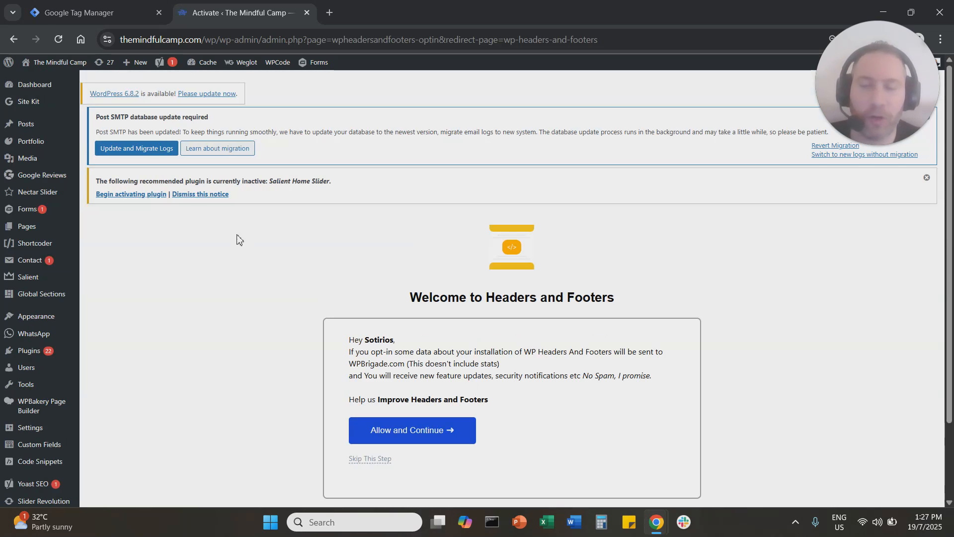
scroll(193, 254, down, 1)
click(419, 370)
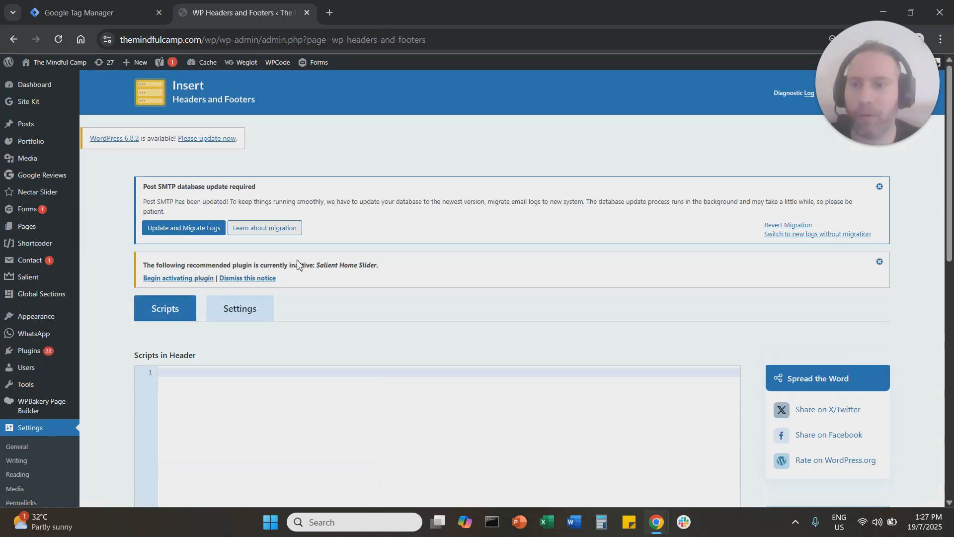
- Examine the header, body and footer script fields on the plugin's settings page
scroll(325, 265, down, 2)
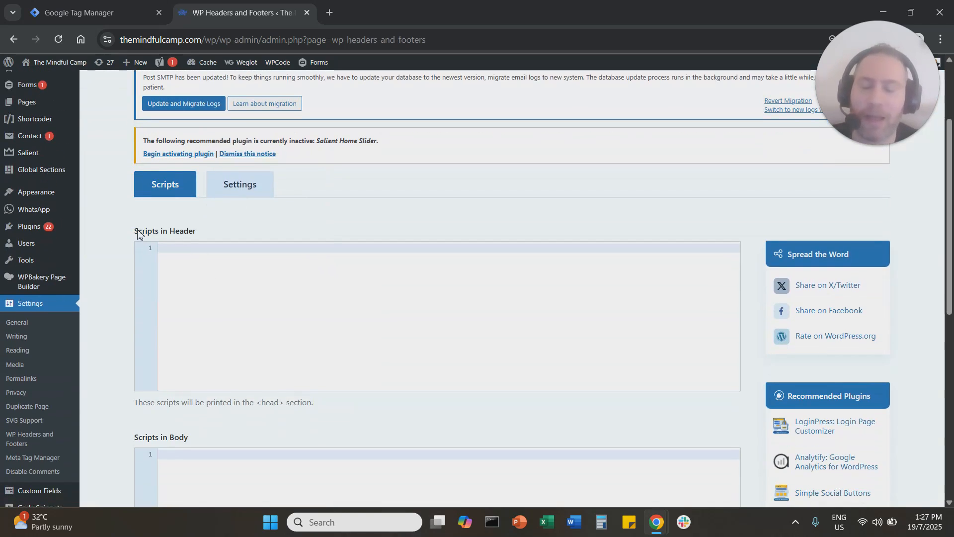
drag(139, 231, 196, 235)
scroll(188, 298, down, 3)
drag(139, 251, 267, 248)
scroll(239, 318, down, 1)
drag(131, 393, 219, 394)
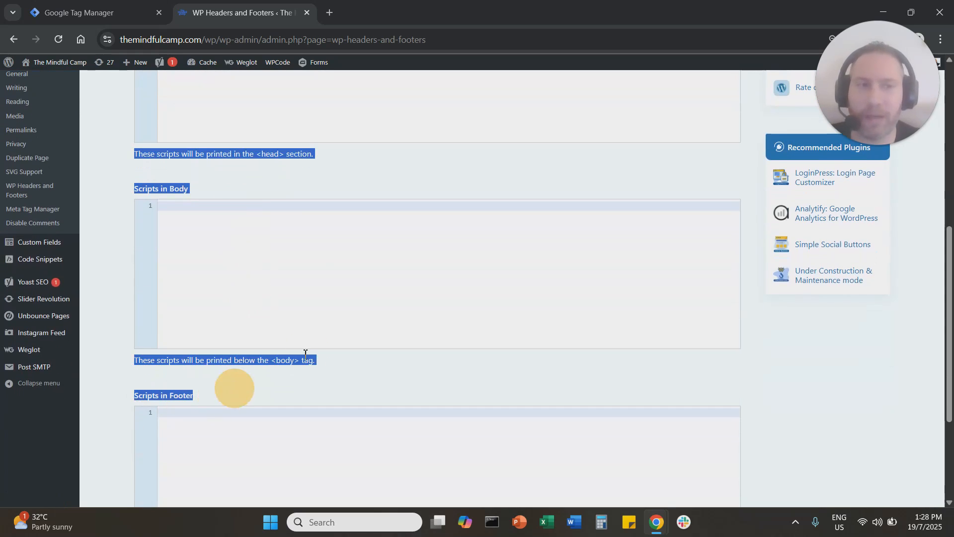
scroll(299, 356, up, 4)
scroll(298, 353, up, 1)
click(308, 309)
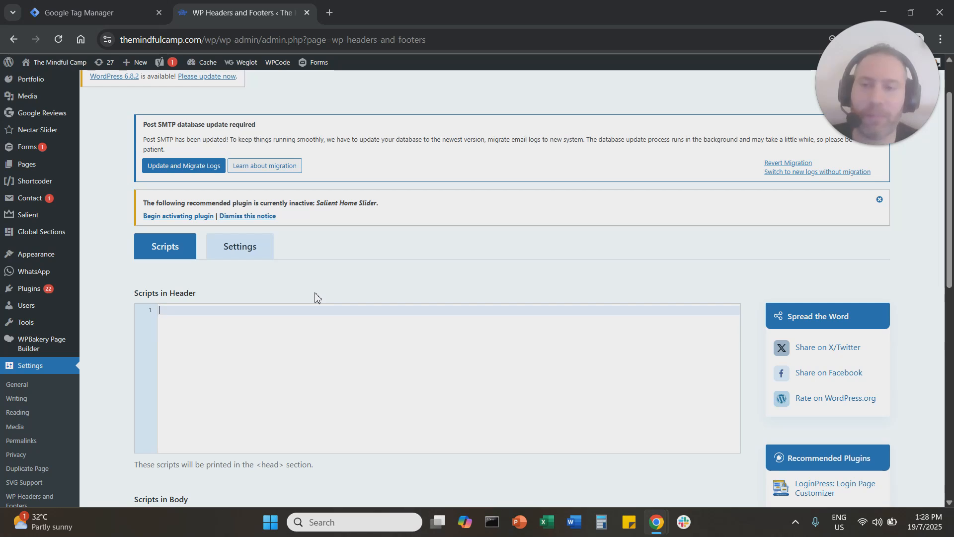
scroll(315, 298, down, 2)
scroll(316, 303, up, 1)
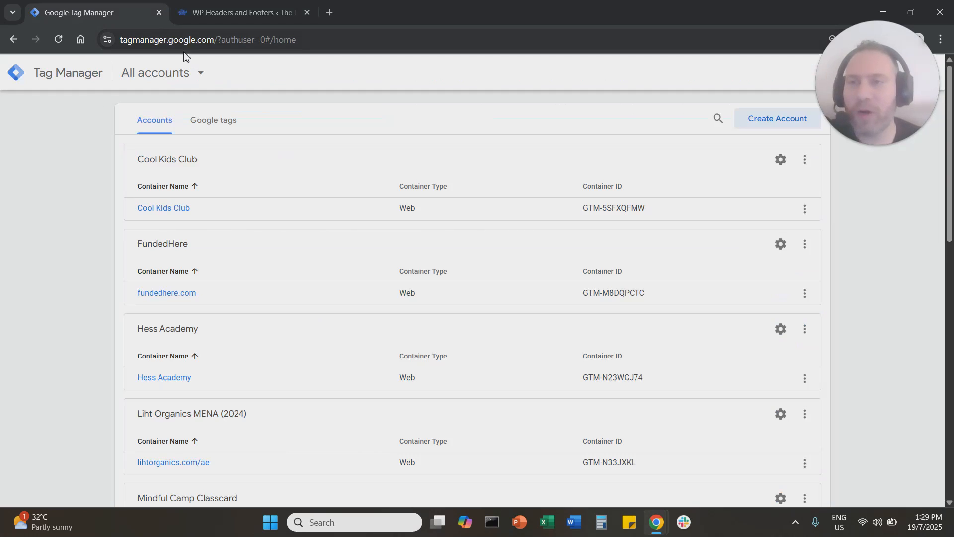
- Switch to Google Tag Manager, open the Mindful Camp Classcard container and view the installation code through its container ID
drag(173, 39, 248, 39)
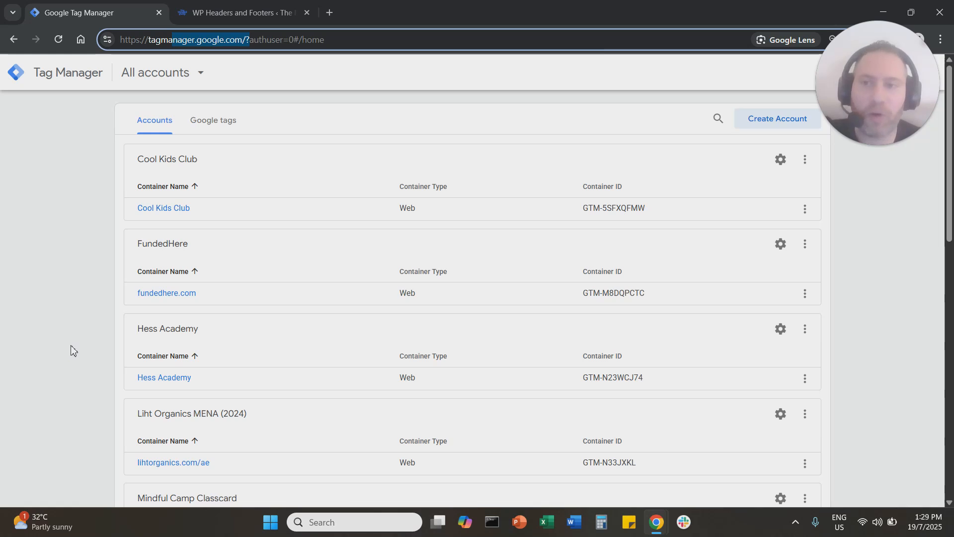
scroll(75, 350, down, 4)
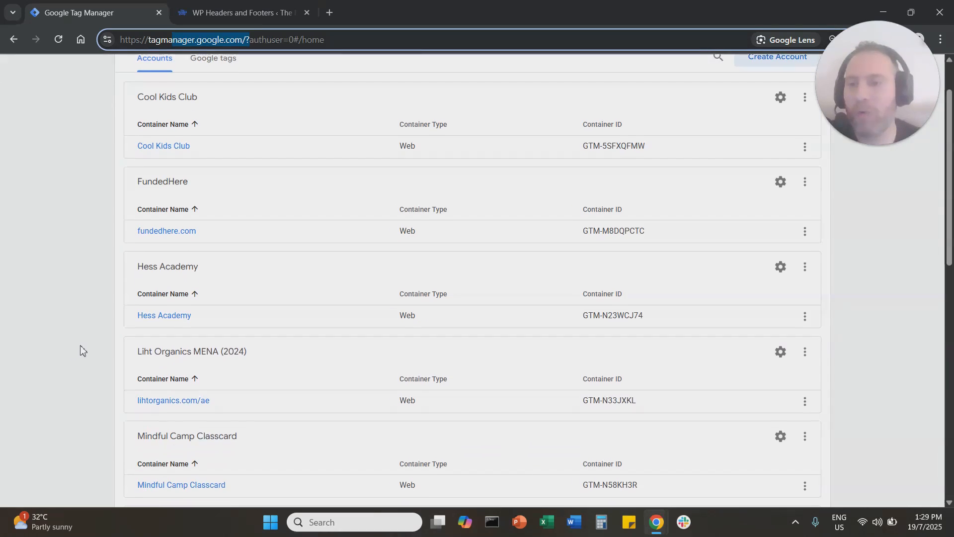
click(181, 365)
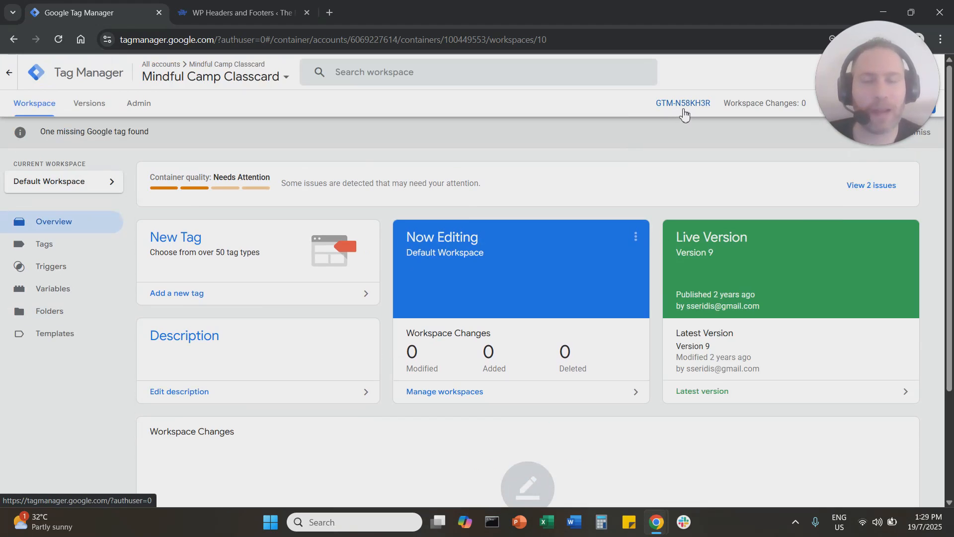
click(684, 107)
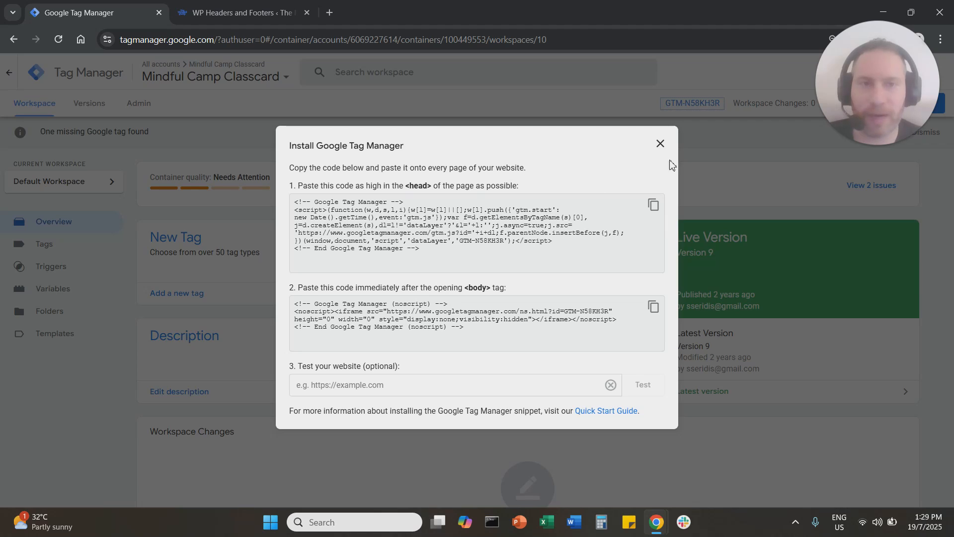
click(660, 144)
- Copy the <head> snippet from the container's admin installation instructions and paste it into Scripts in Header in WordPress
click(133, 102)
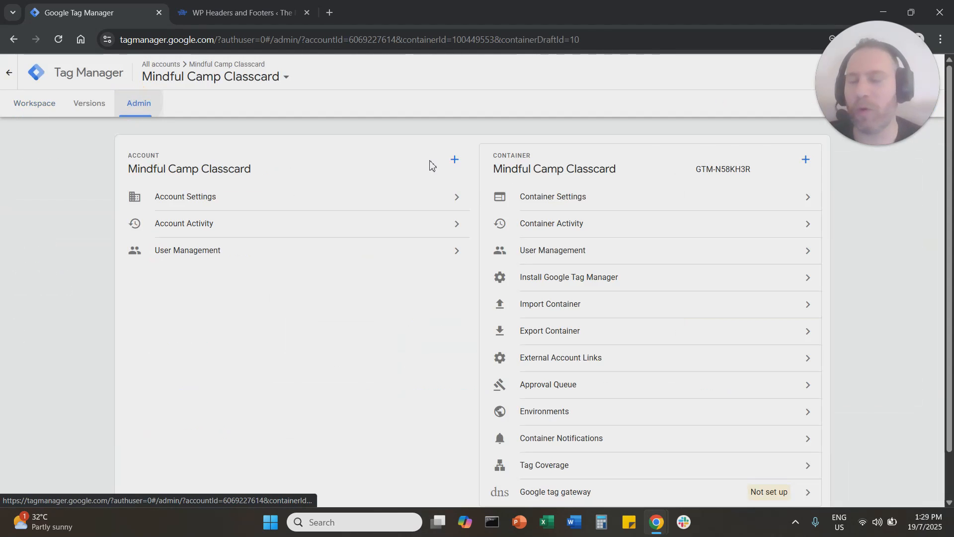
click(557, 286)
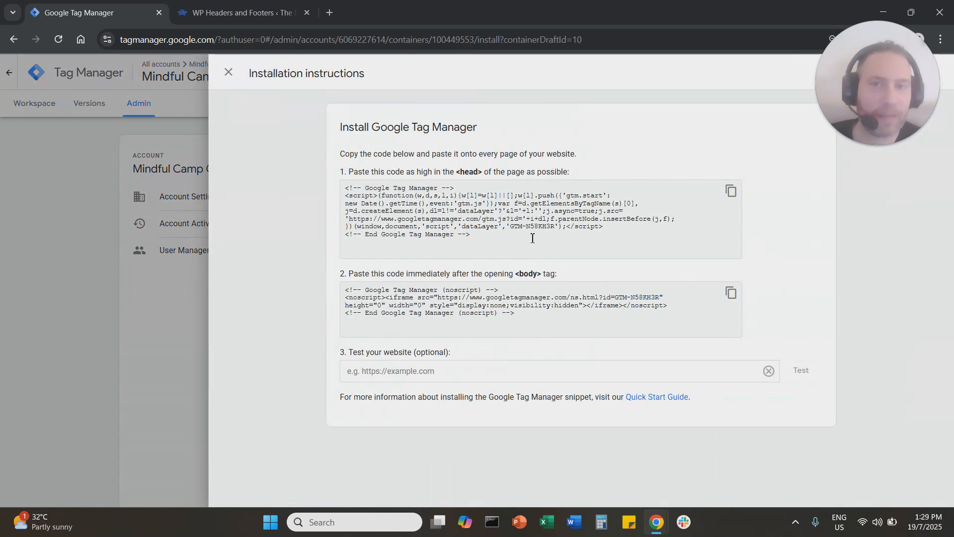
click(732, 193)
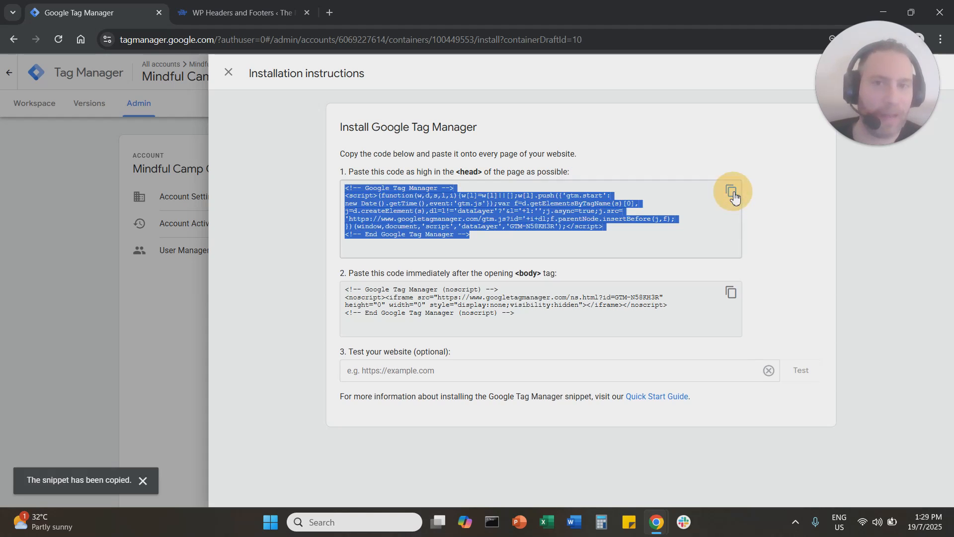
drag(454, 172, 484, 171)
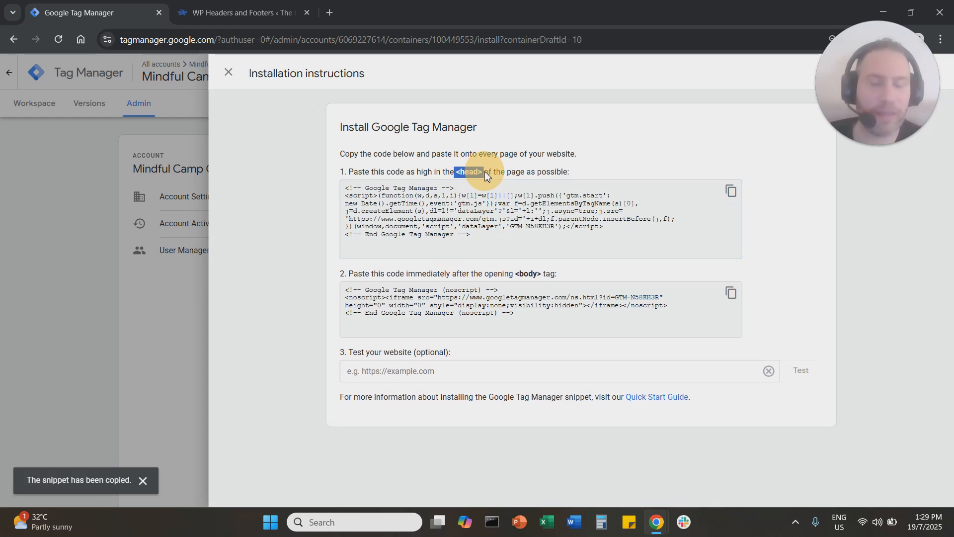
click(204, 16)
click(204, 244)
key(ctrl+v)
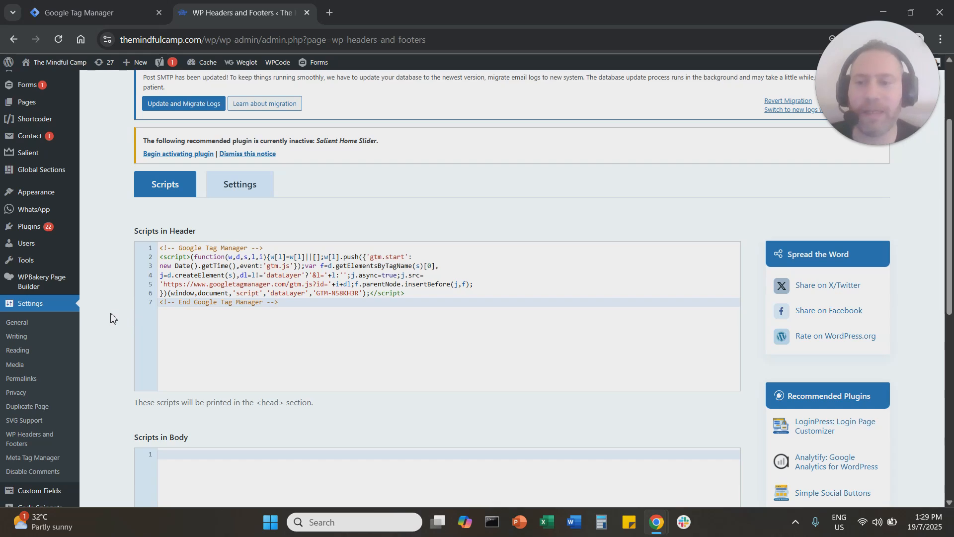
- Copy the <body> noscript snippet from Google Tag Manager and paste it into Scripts in Body in WordPress
scroll(111, 316, down, 3)
click(103, 4)
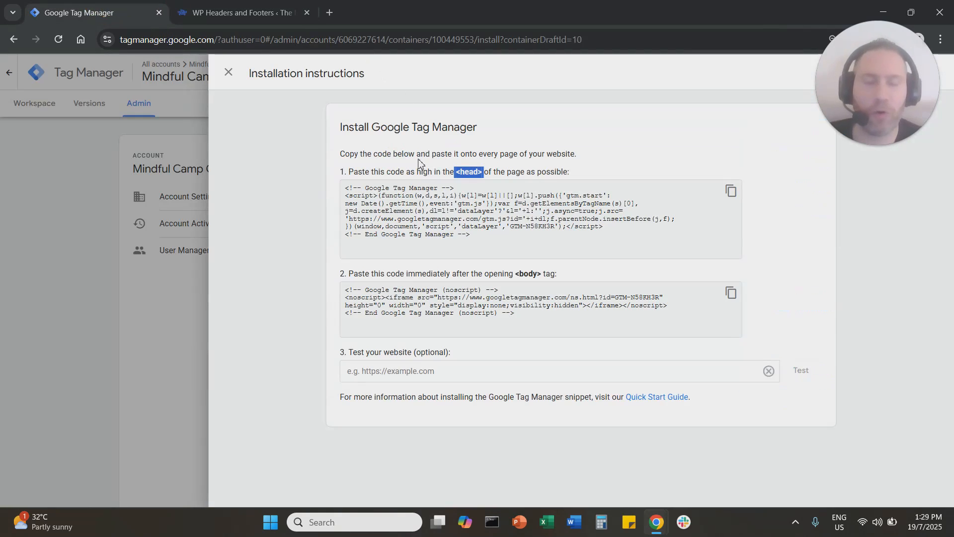
click(731, 292)
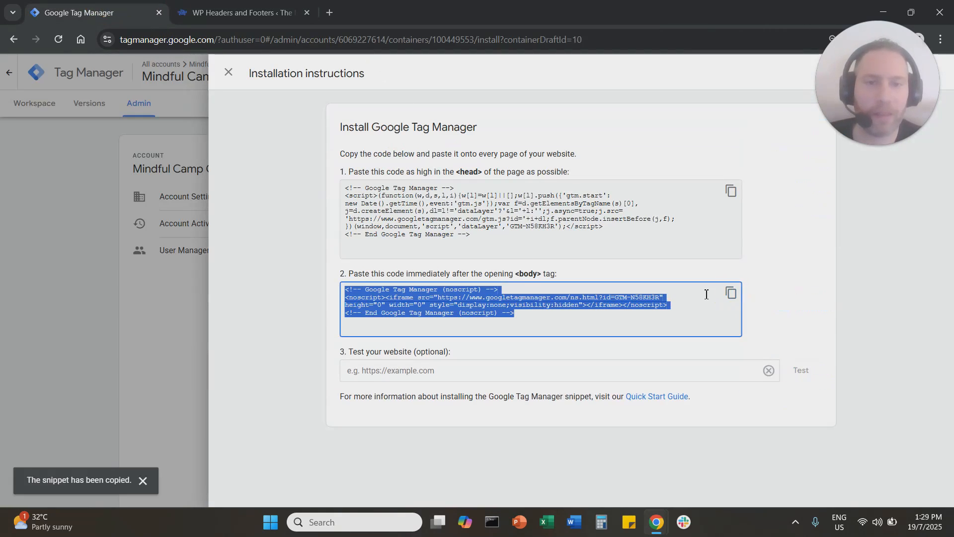
drag(505, 275, 549, 274)
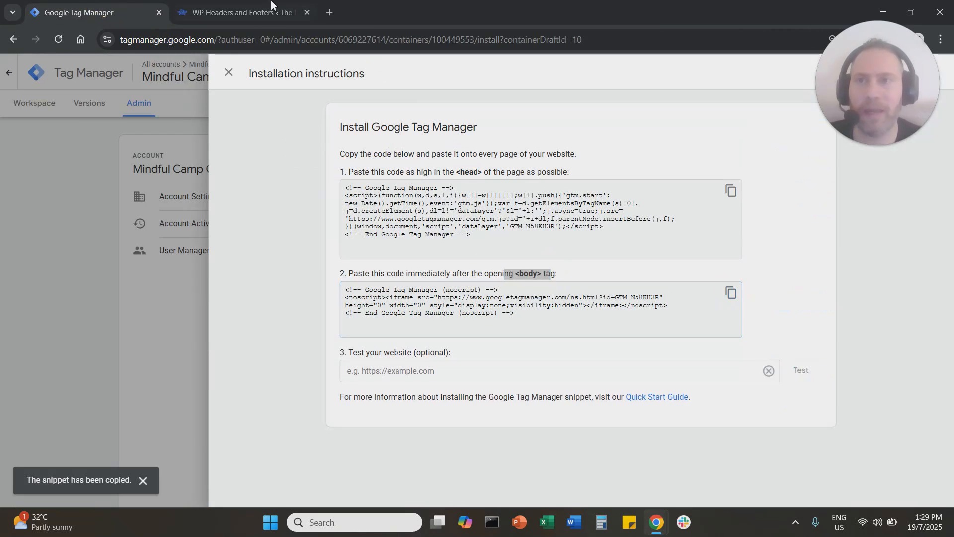
click(273, 6)
click(251, 330)
key(ctrl+v)
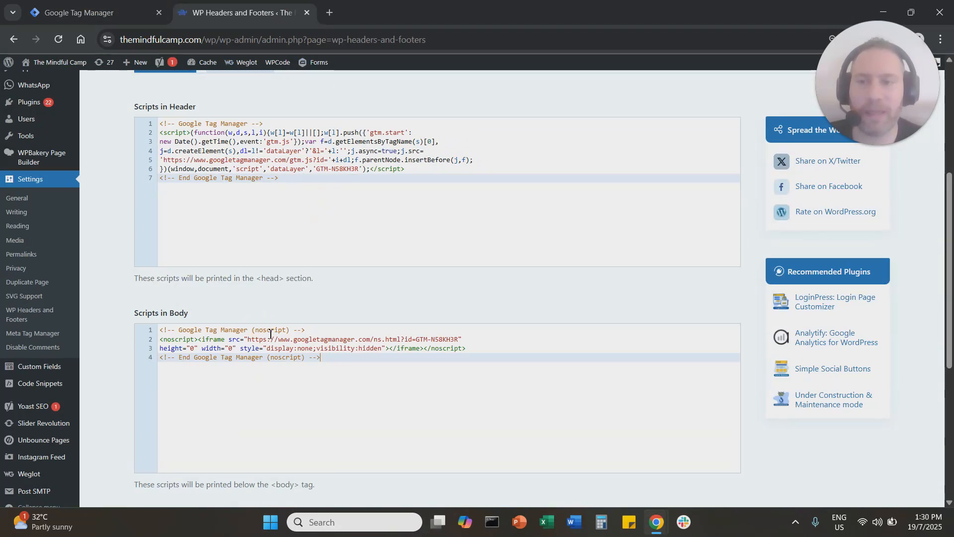
- Check the pasted header and body scripts and save the plugin settings
scroll(550, 304, up, 4)
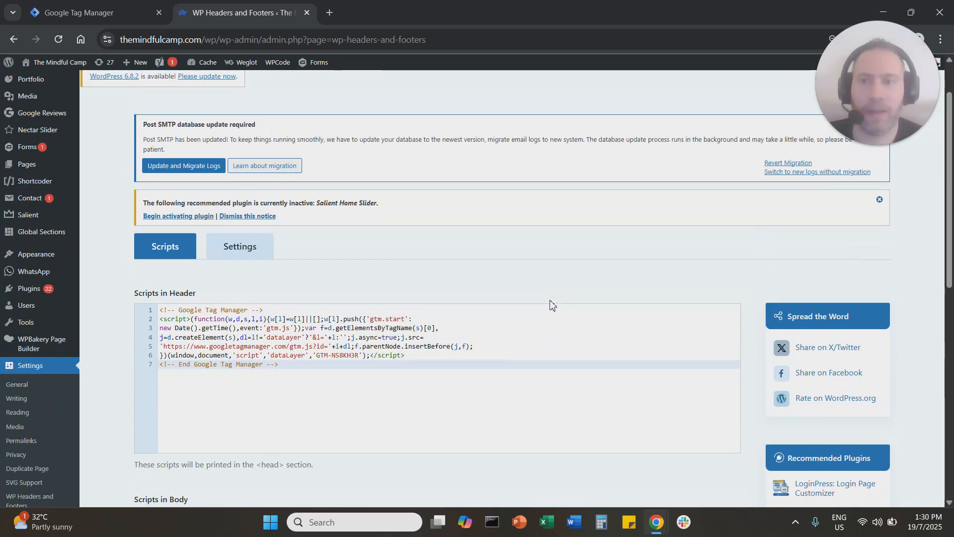
scroll(550, 304, down, 10)
click(212, 442)
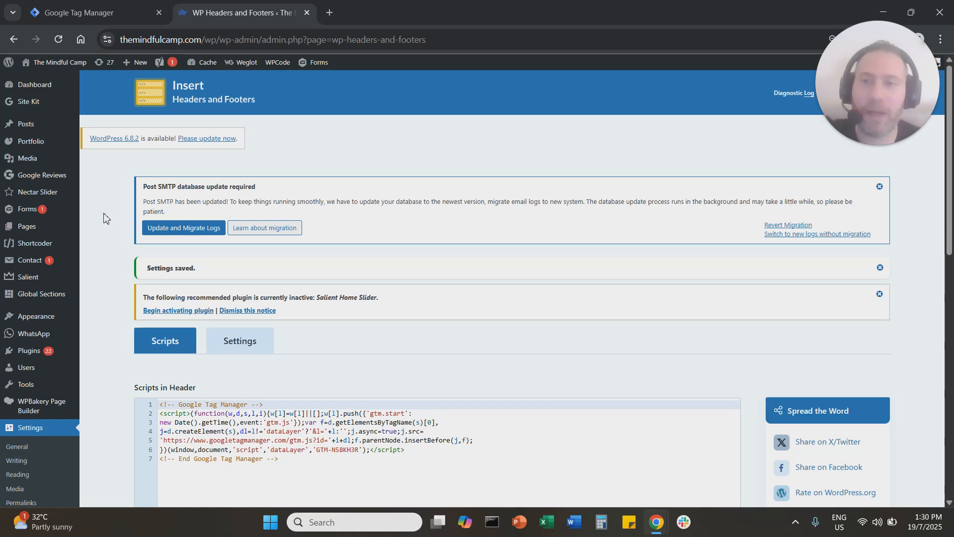
drag(175, 94, 358, 160)
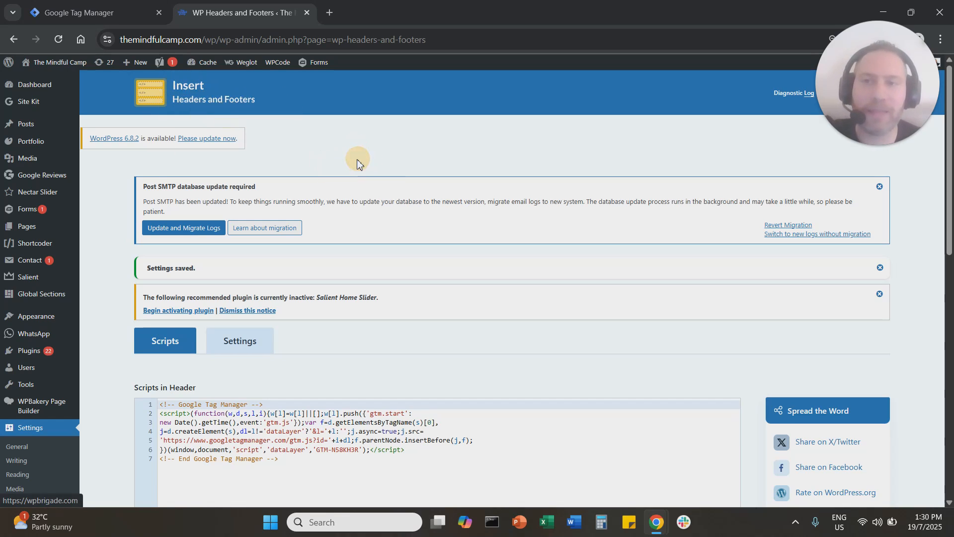
mouse_move(48, 362)
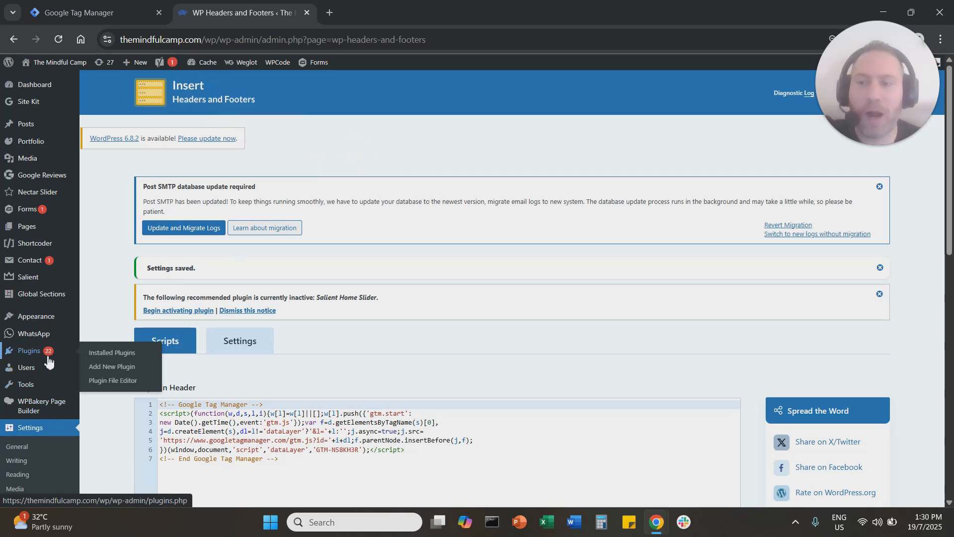
- Find WP Headers And Footers among the installed WordPress plugins and open its settings
click(48, 357)
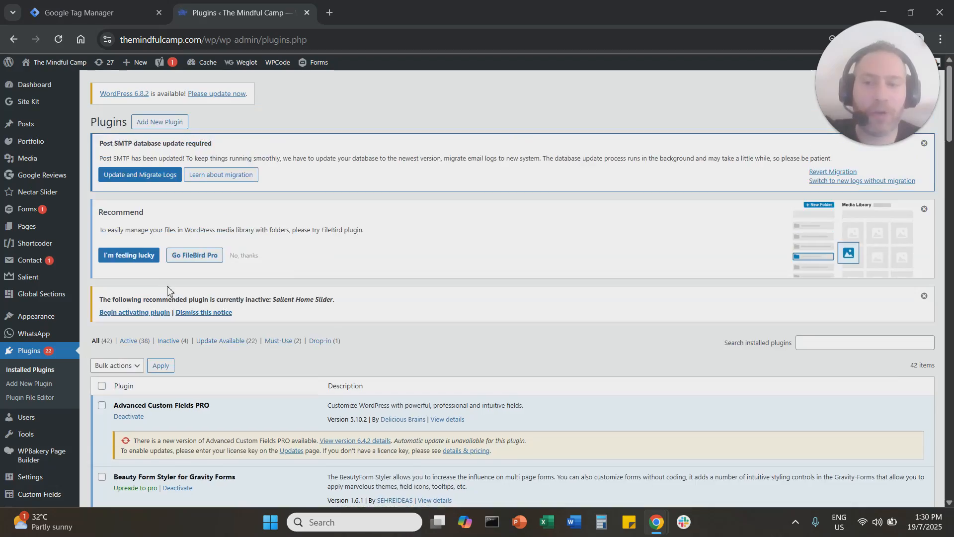
scroll(172, 299, down, 20)
scroll(175, 308, down, 15)
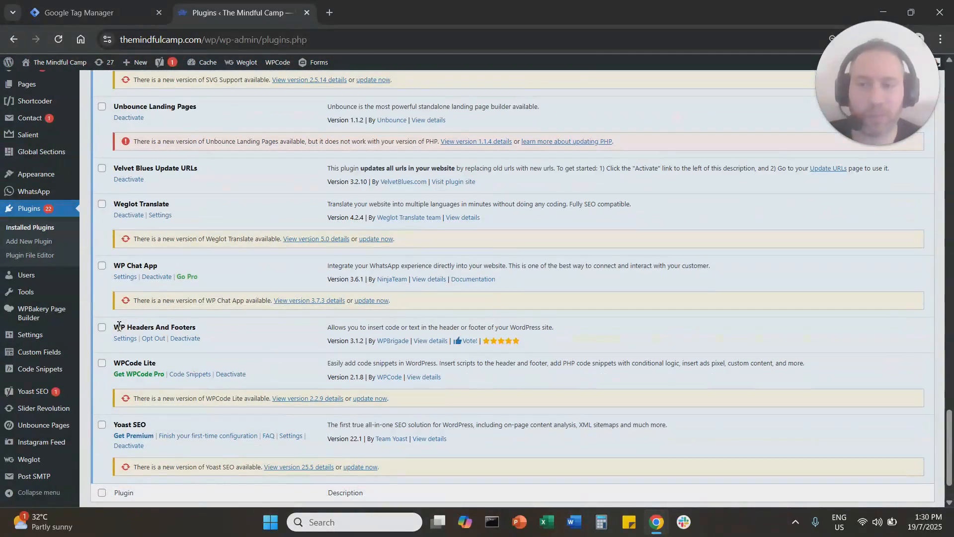
drag(116, 327, 204, 327)
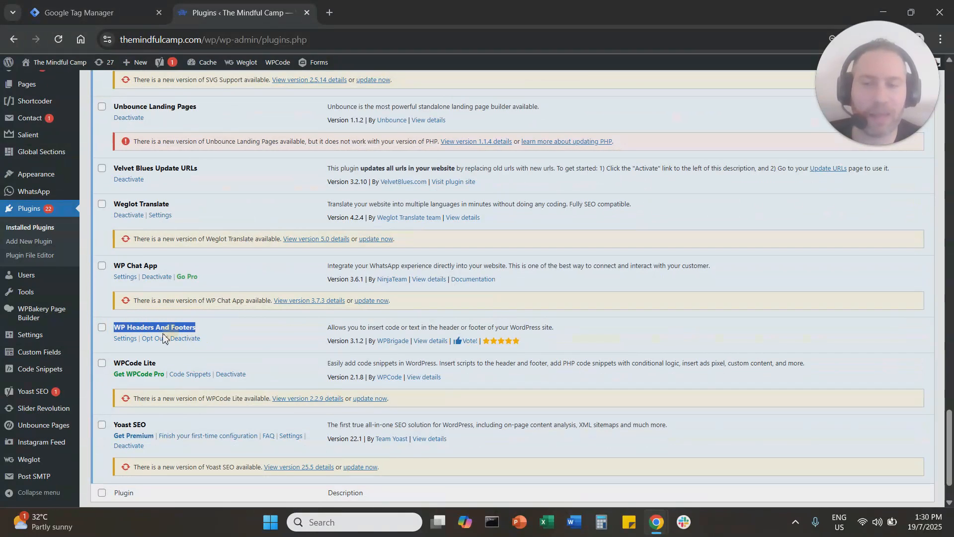
click(129, 341)
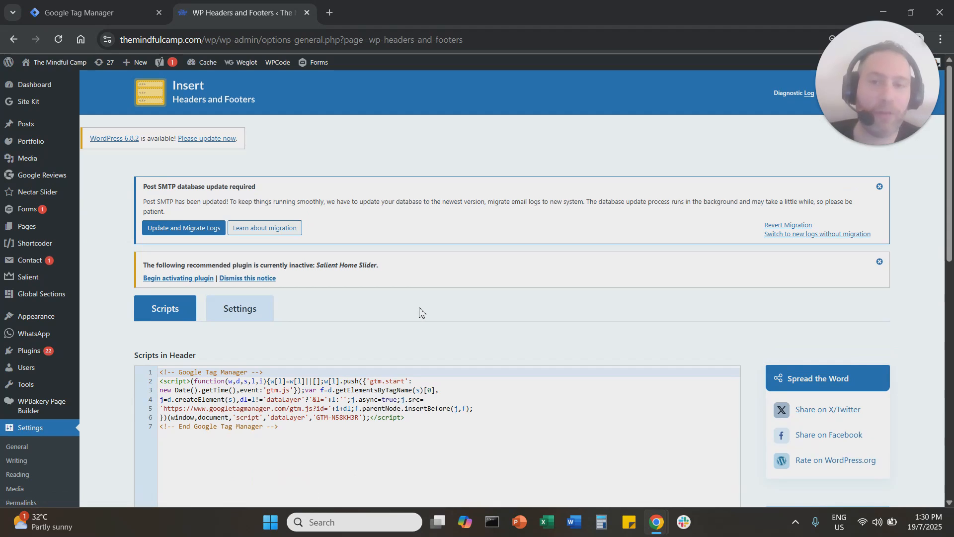
- Compare the saved header and body scripts with the Google Tag Manager installation snippets
scroll(419, 312, down, 3)
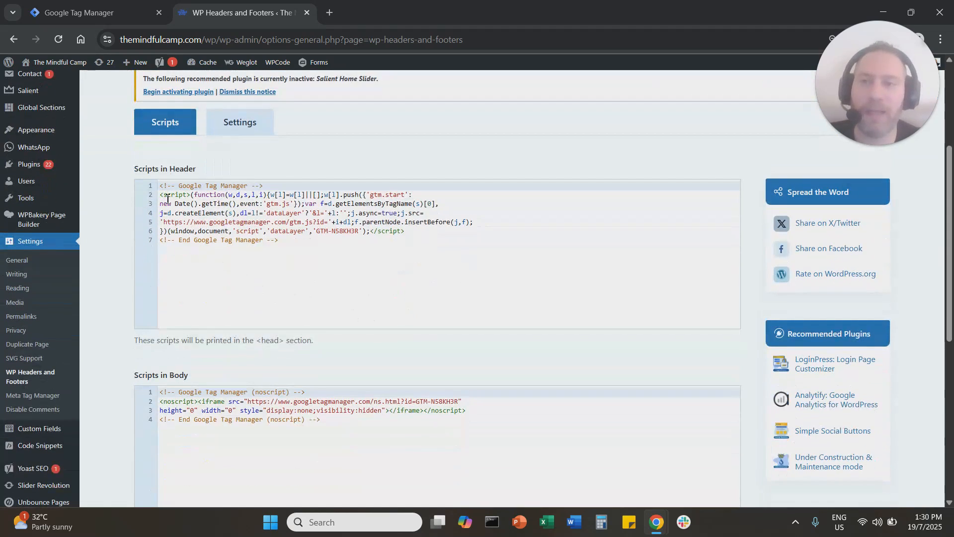
click(118, 7)
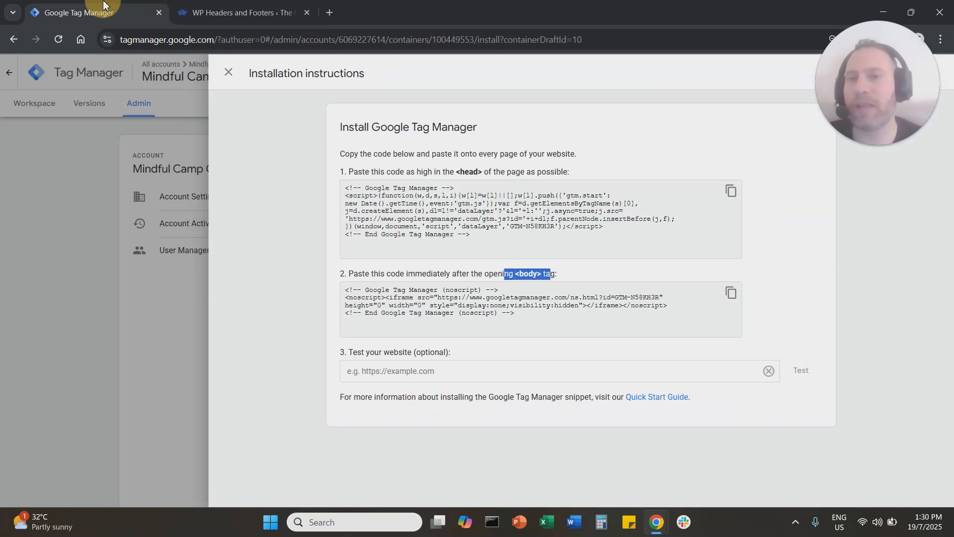
key(ctrl+Tab)
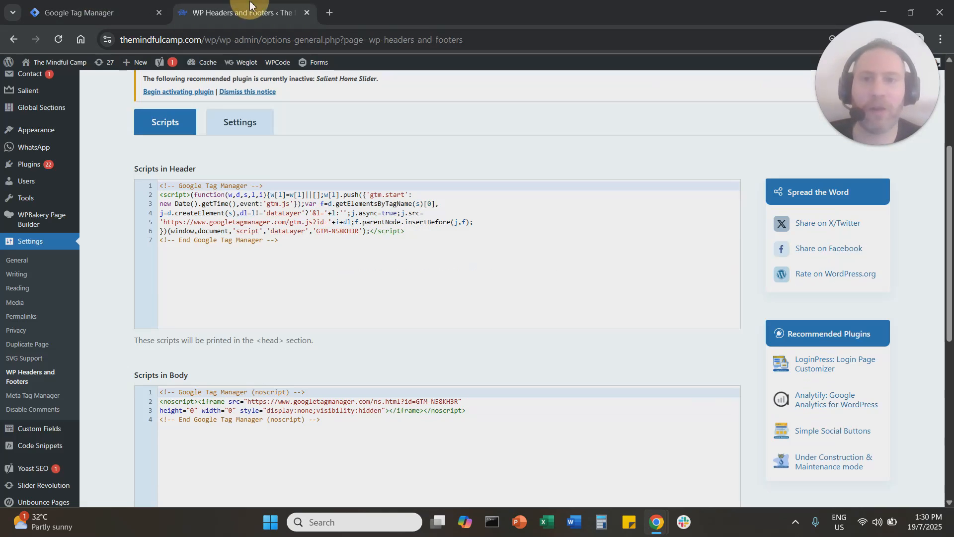
drag(162, 186, 347, 249)
drag(164, 392, 497, 432)
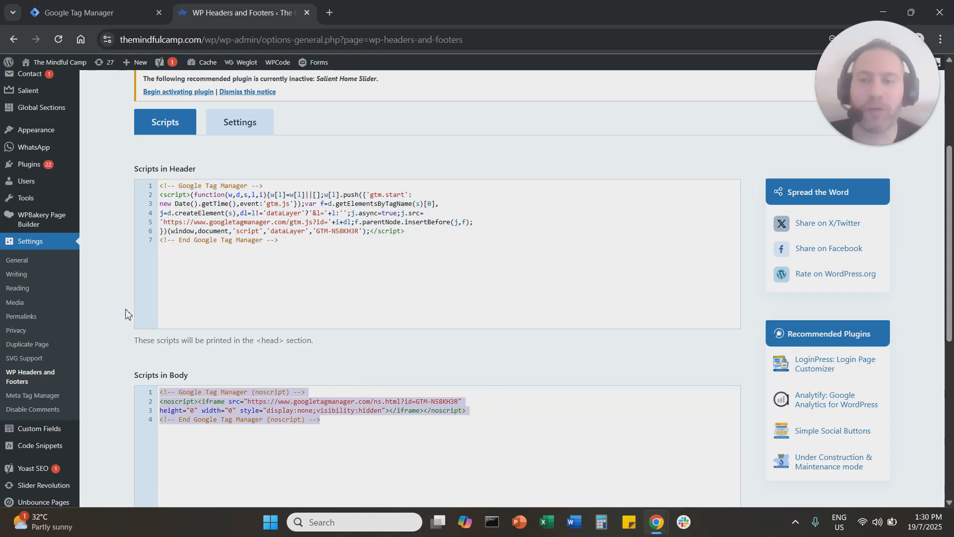